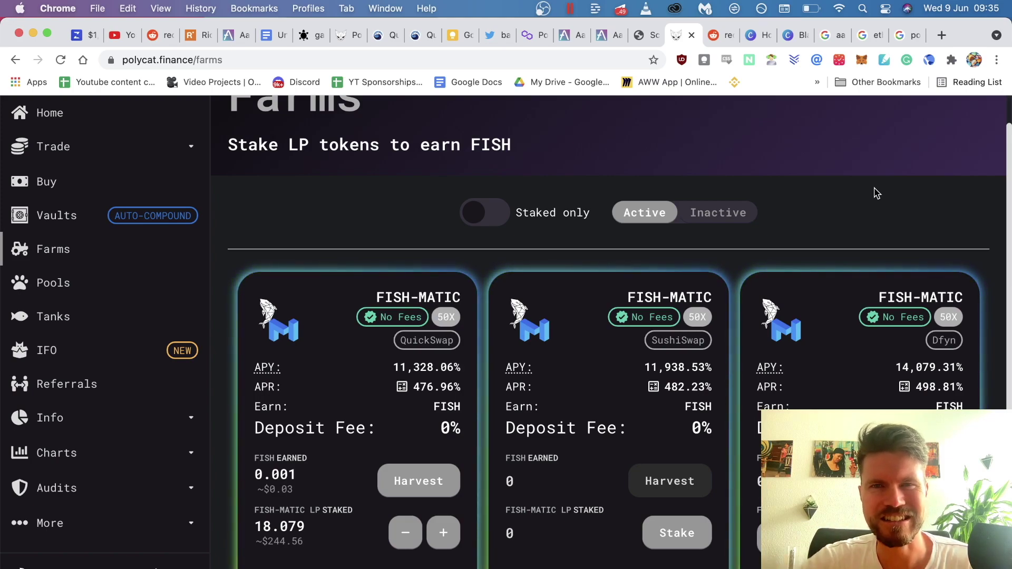
Withdraw all 18.079 FISH-MATIC LP from the Polycat QuickSwap farm, approving in MetaMask
{"action": "left_click", "coordinate": [638, 37]}
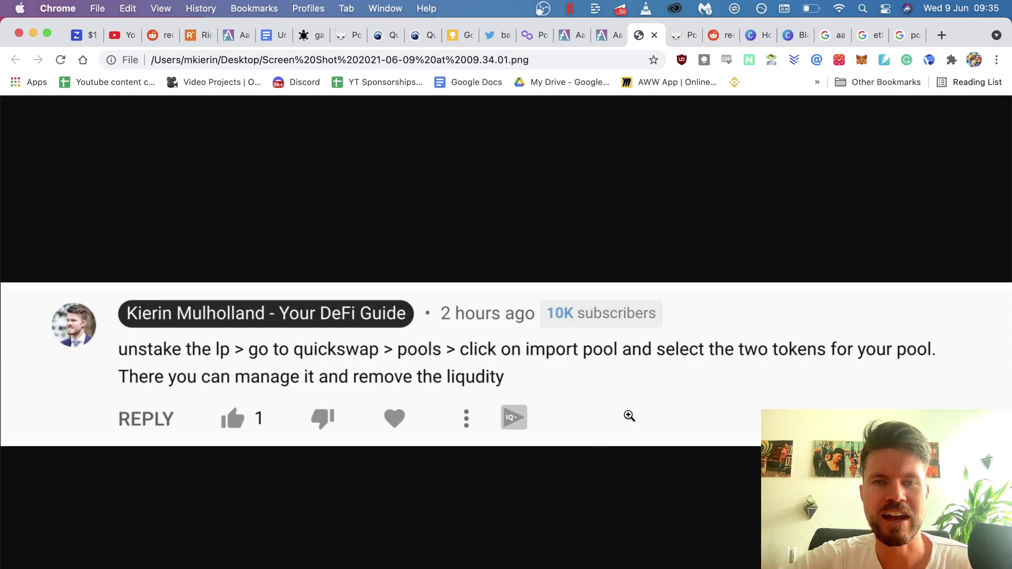
{"action": "left_click", "coordinate": [683, 41]}
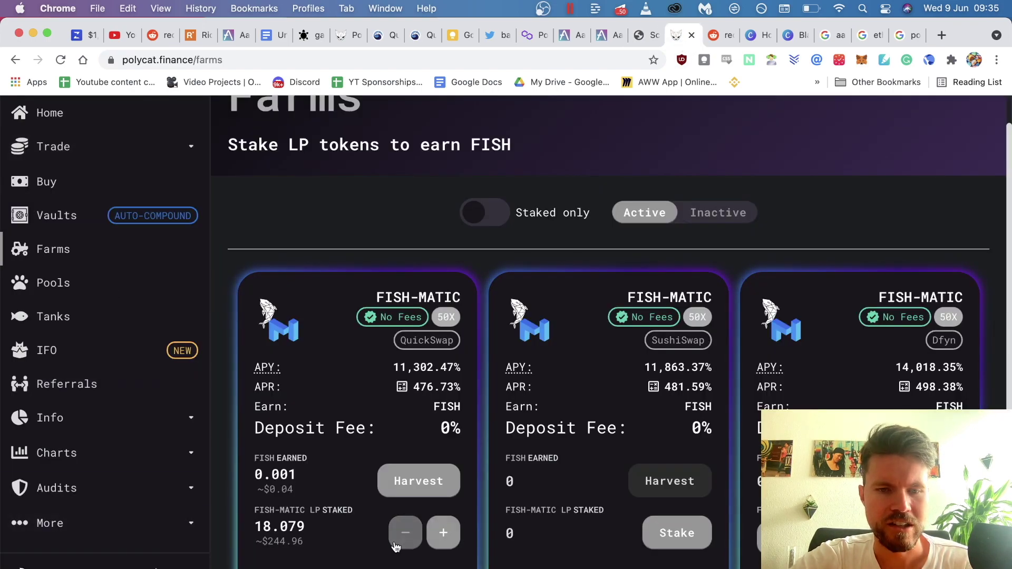
{"action": "left_click", "coordinate": [405, 533]}
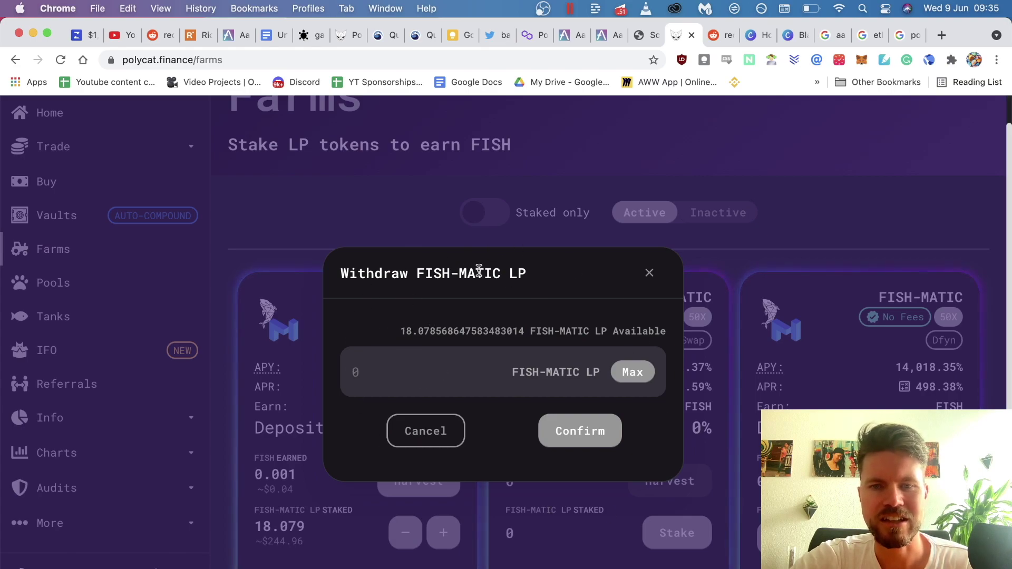
{"action": "left_click", "coordinate": [630, 372]}
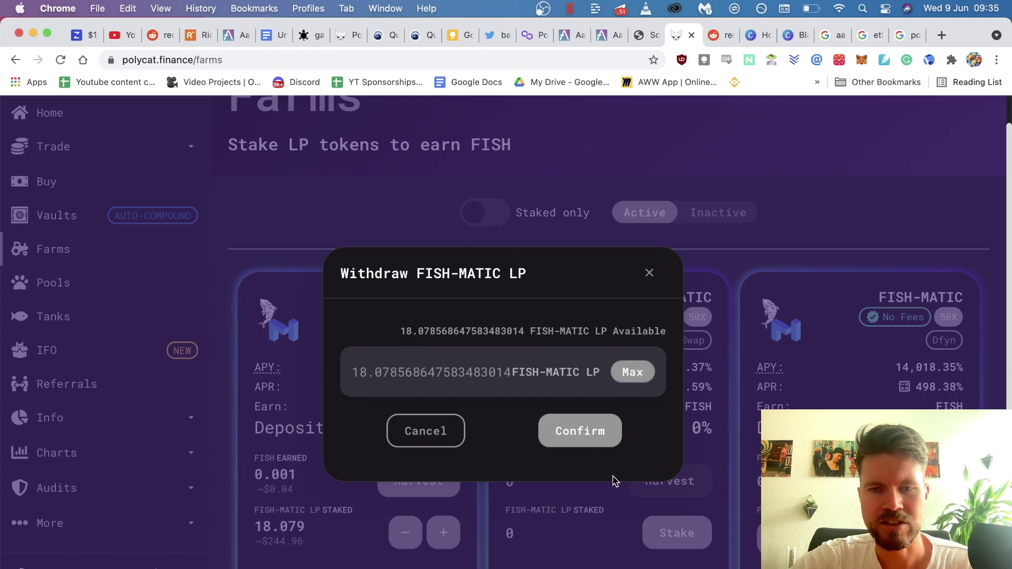
{"action": "left_click", "coordinate": [579, 430]}
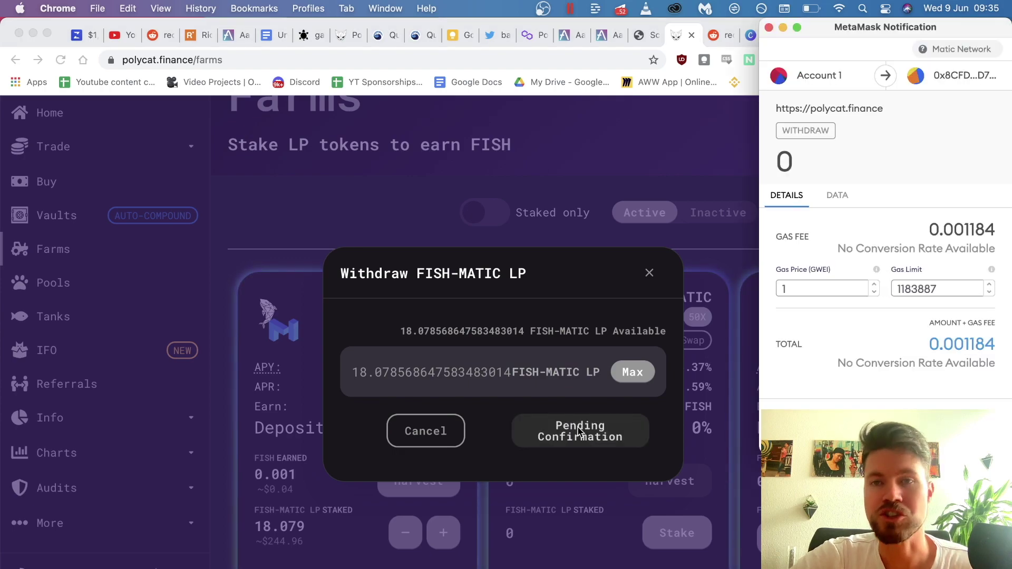
{"action": "left_click", "coordinate": [949, 429]}
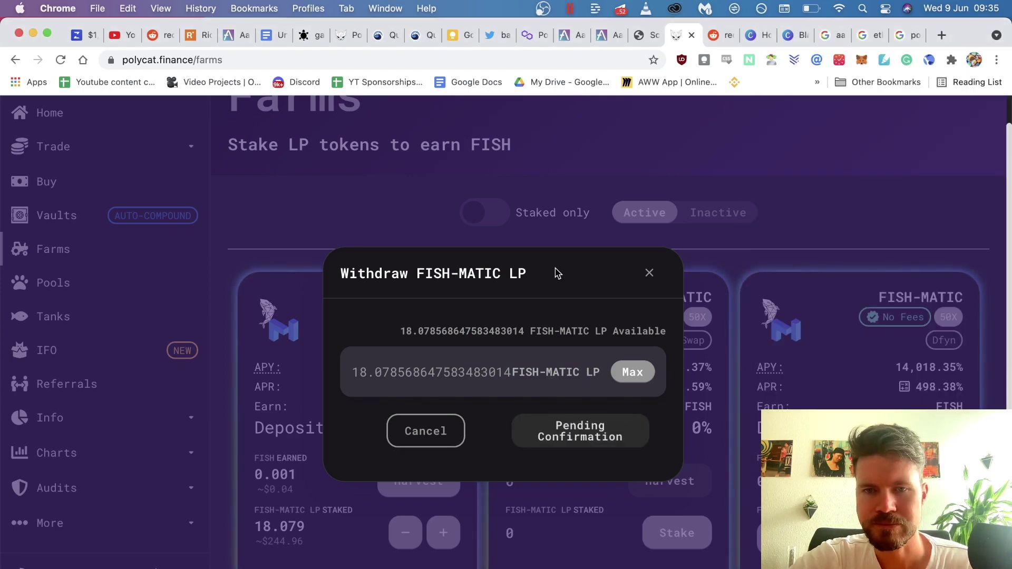
{"action": "left_click", "coordinate": [650, 281]}
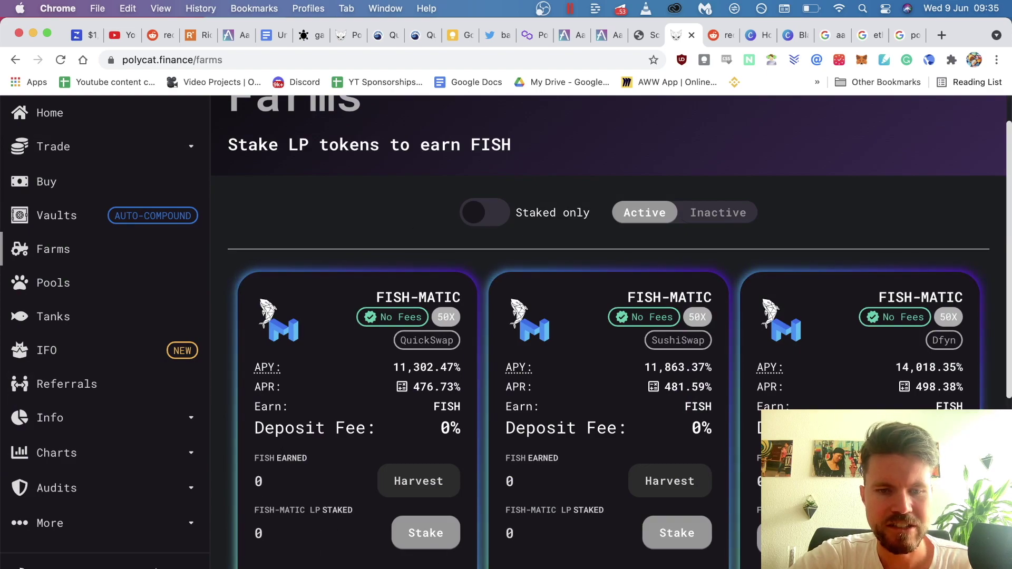
{"action": "scroll", "coordinate": [281, 452], "scroll_direction": "down", "scroll_amount": 3}
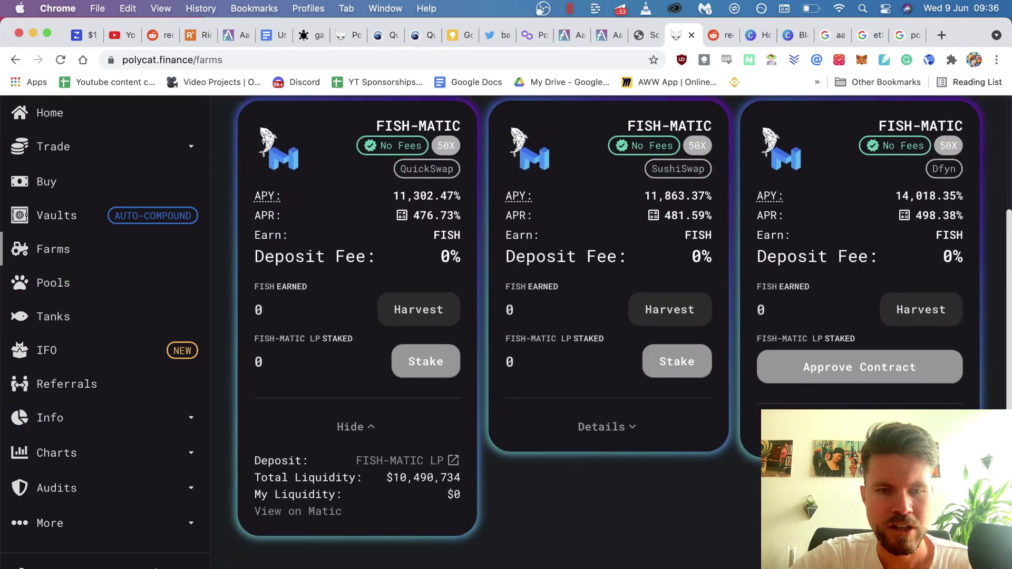
Open the FISH-MATIC pair on QuickSwap and bring up its Pool page in a new tab
{"action": "left_click", "coordinate": [403, 468]}
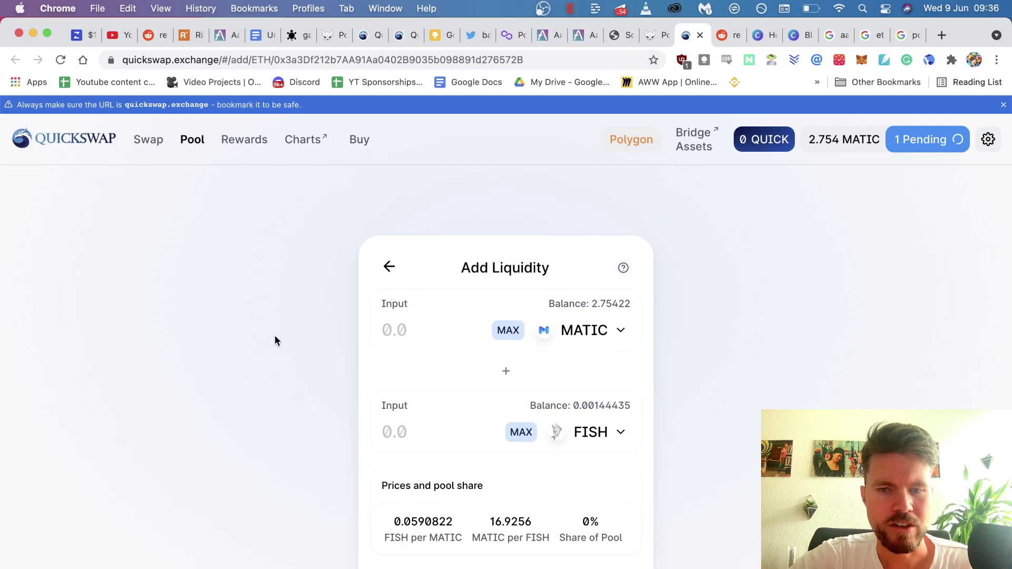
{"action": "scroll", "coordinate": [274, 336], "scroll_direction": "down", "scroll_amount": 5}
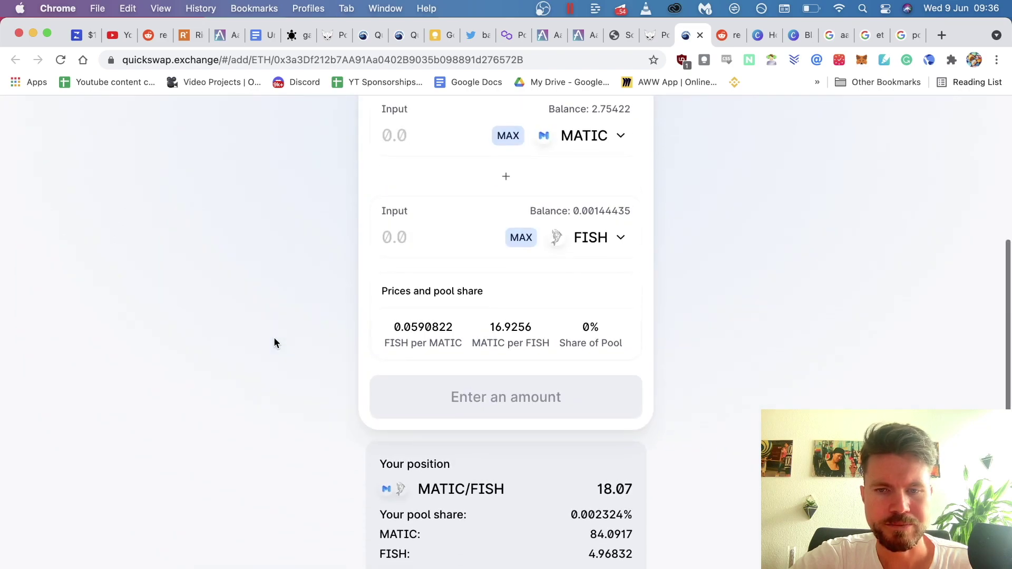
{"action": "scroll", "coordinate": [274, 339], "scroll_direction": "up", "scroll_amount": 5}
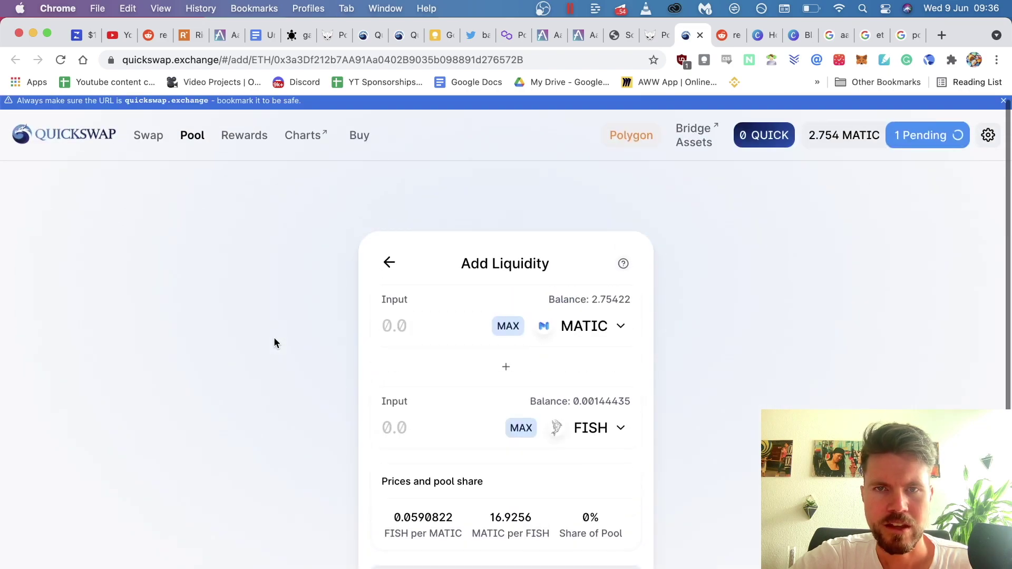
{"action": "scroll", "coordinate": [273, 337], "scroll_direction": "down", "scroll_amount": 1}
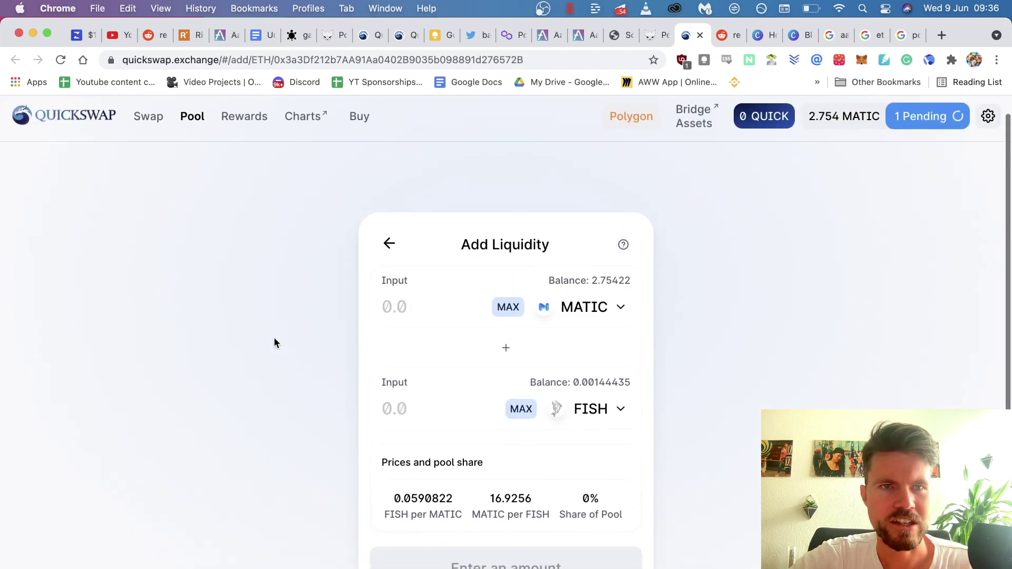
{"action": "right_click", "coordinate": [192, 120]}
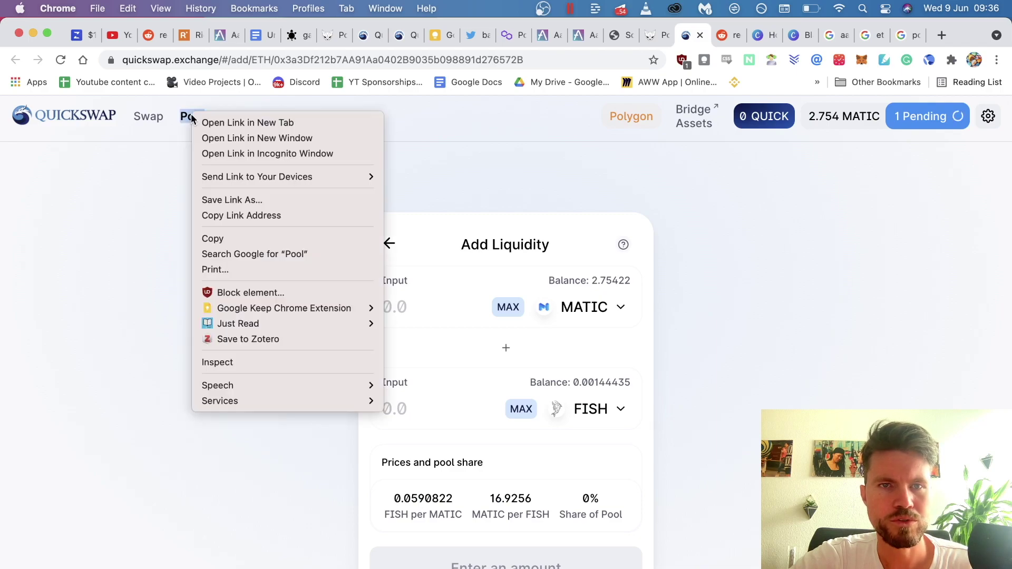
{"action": "left_click", "coordinate": [203, 124]}
{"action": "left_click", "coordinate": [704, 35]}
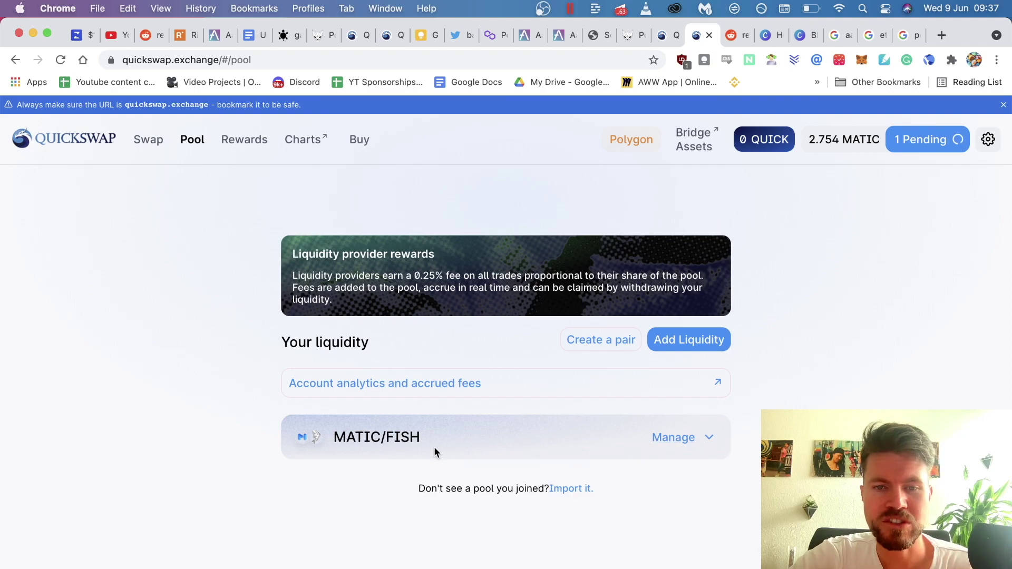
Import the FISH/MATIC pool, finding the 18.07 LP position, and choose to manage it
{"action": "left_click", "coordinate": [582, 491]}
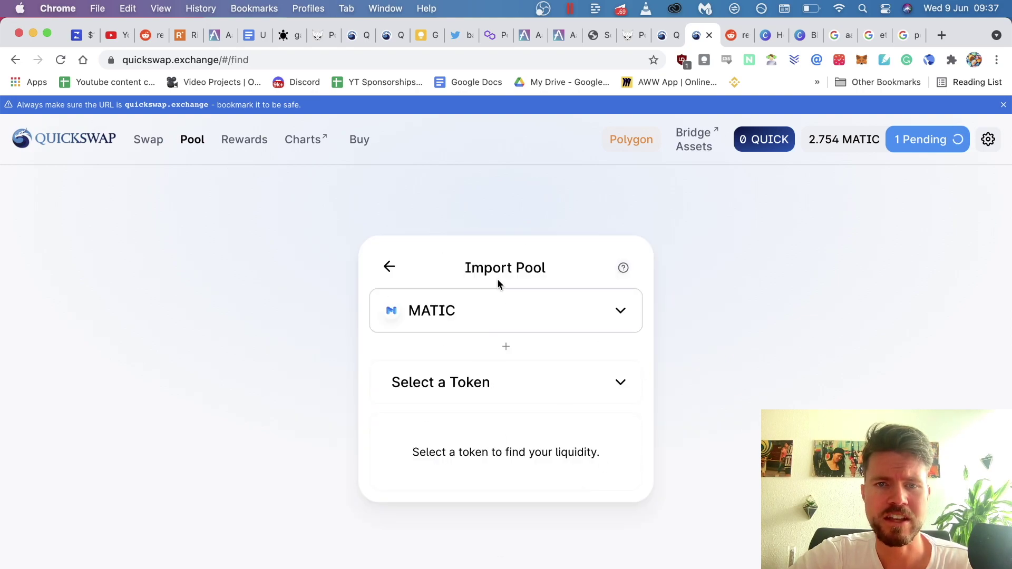
{"action": "left_click", "coordinate": [631, 36]}
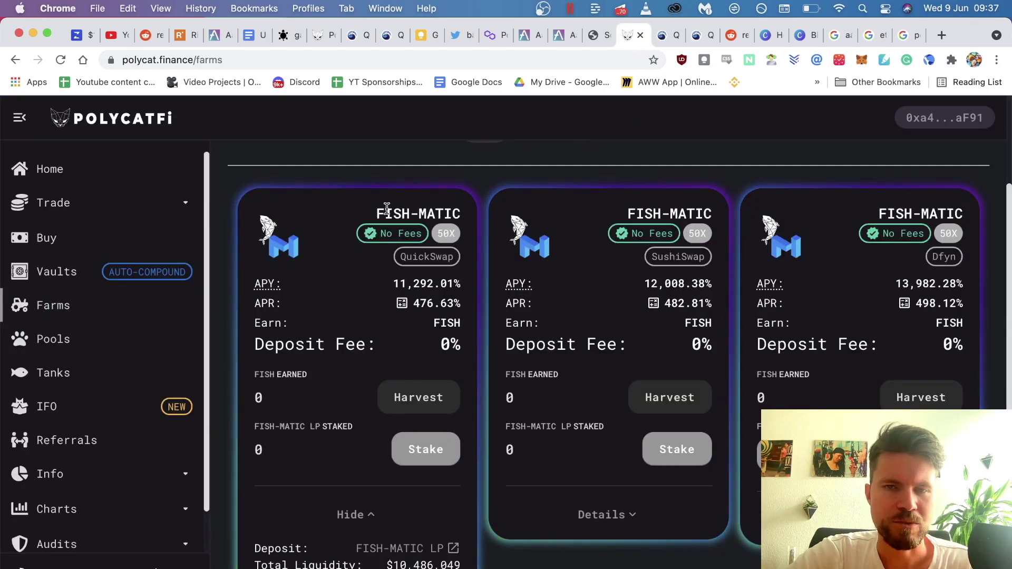
{"action": "left_click", "coordinate": [701, 35]}
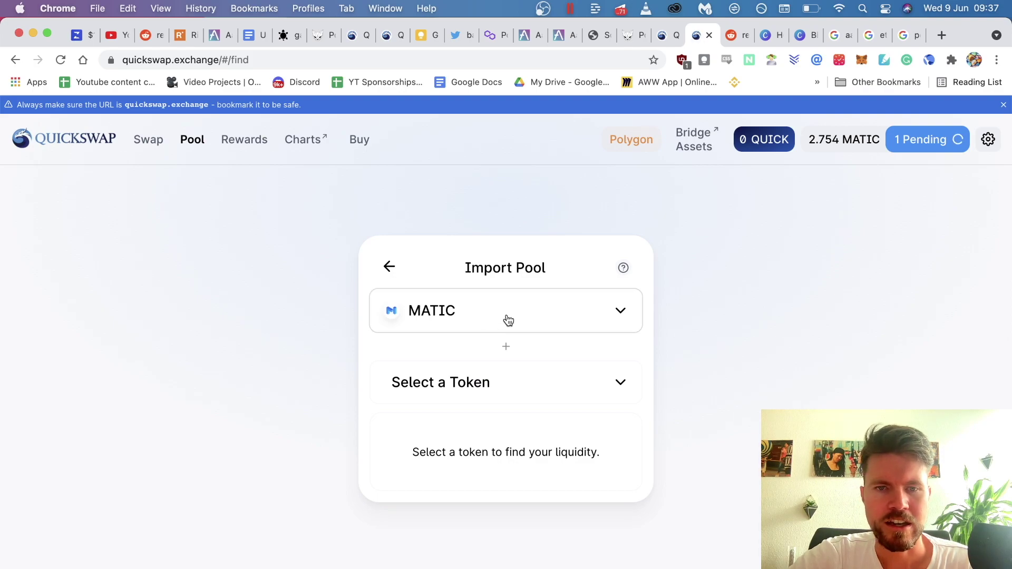
{"action": "left_click", "coordinate": [495, 323]}
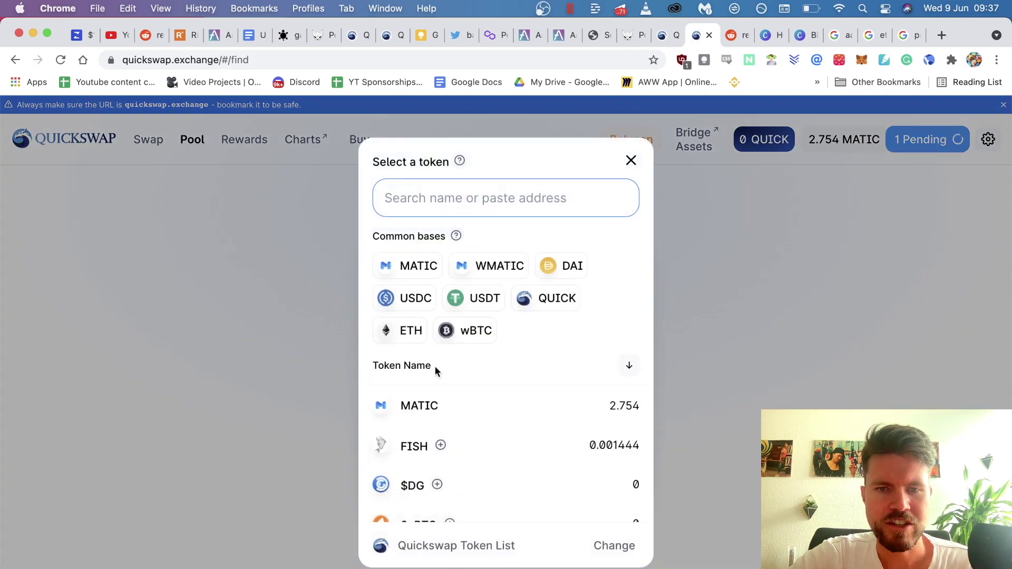
{"action": "left_click", "coordinate": [411, 446]}
{"action": "left_click", "coordinate": [483, 391]}
{"action": "left_click", "coordinate": [402, 270]}
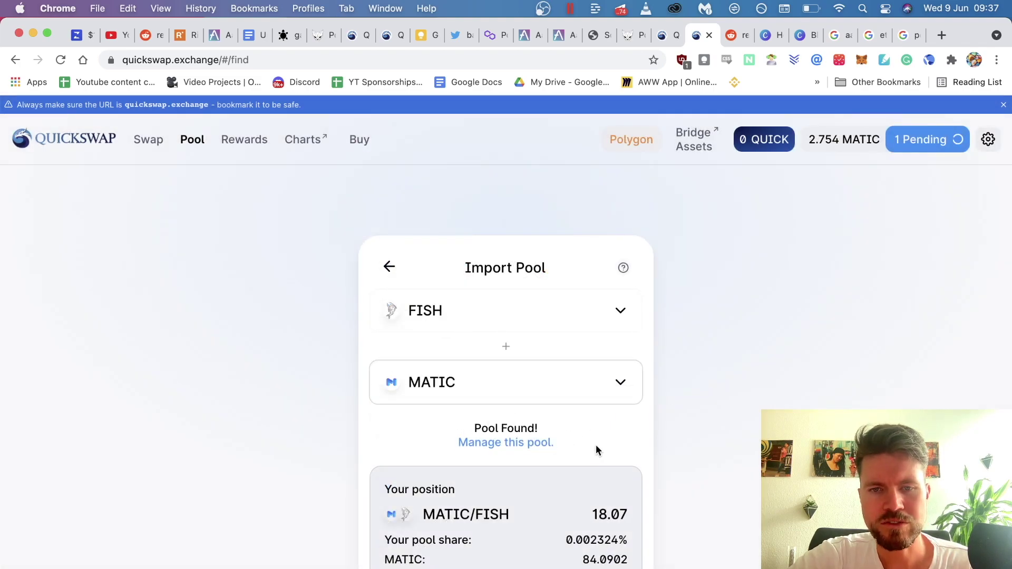
{"action": "left_click", "coordinate": [499, 412]}
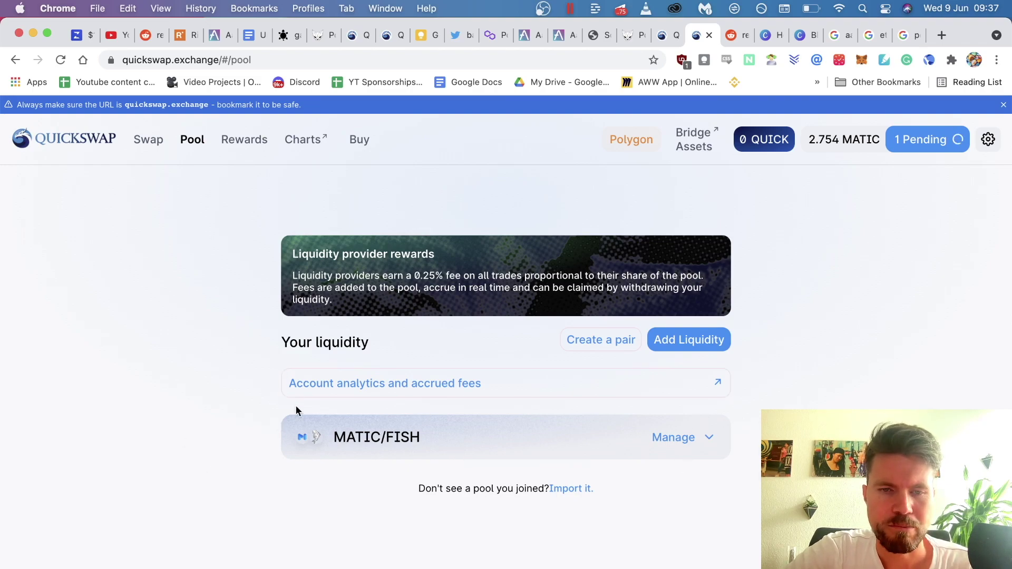
Set the MATIC/FISH liquidity removal to 100% and approve the LP tokens in MetaMask
{"action": "left_click", "coordinate": [679, 437]}
{"action": "scroll", "coordinate": [682, 441], "scroll_direction": "down", "scroll_amount": 2}
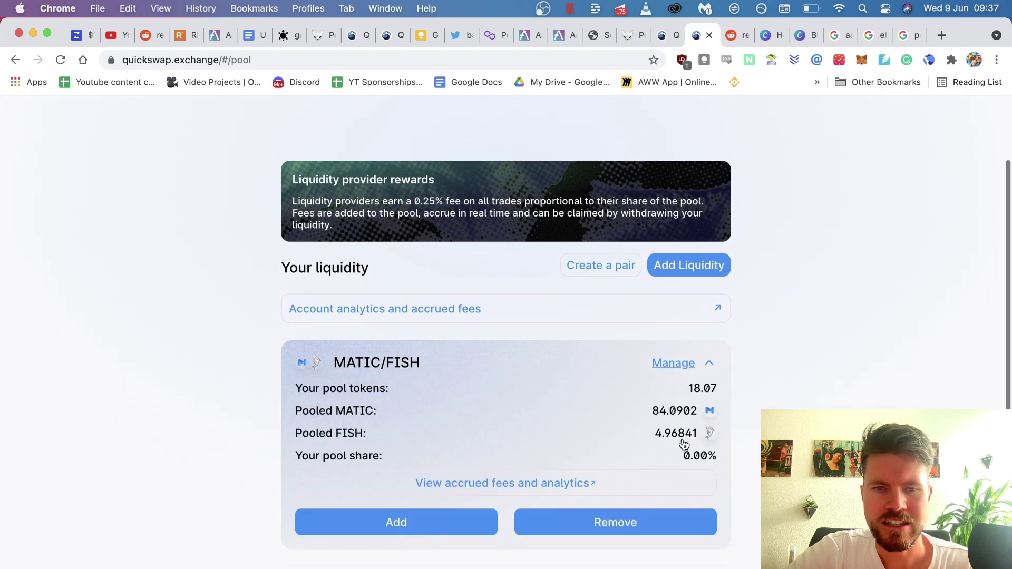
{"action": "left_click", "coordinate": [607, 523]}
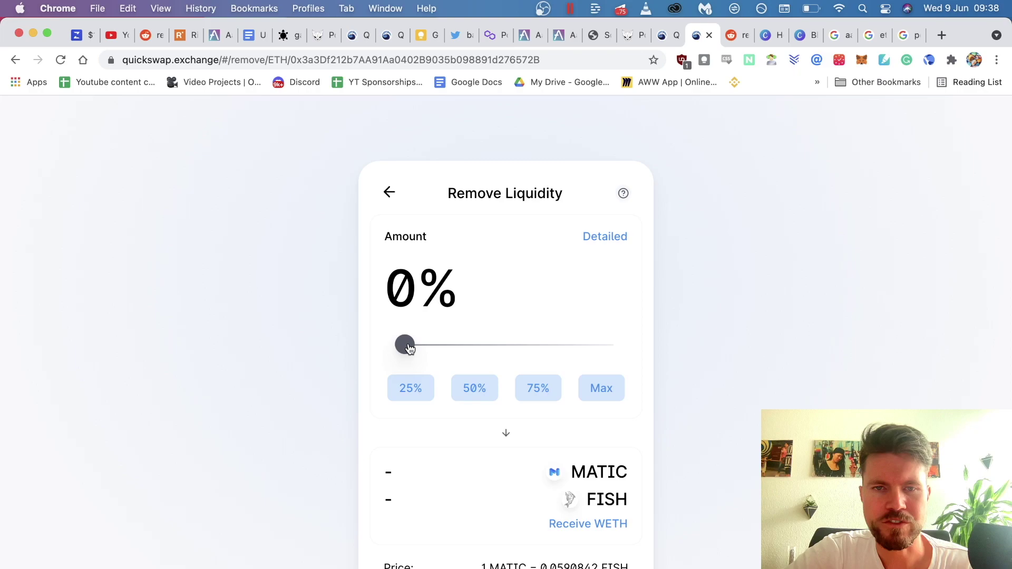
{"action": "left_click_drag", "start_coordinate": [409, 348], "coordinate": [622, 342]}
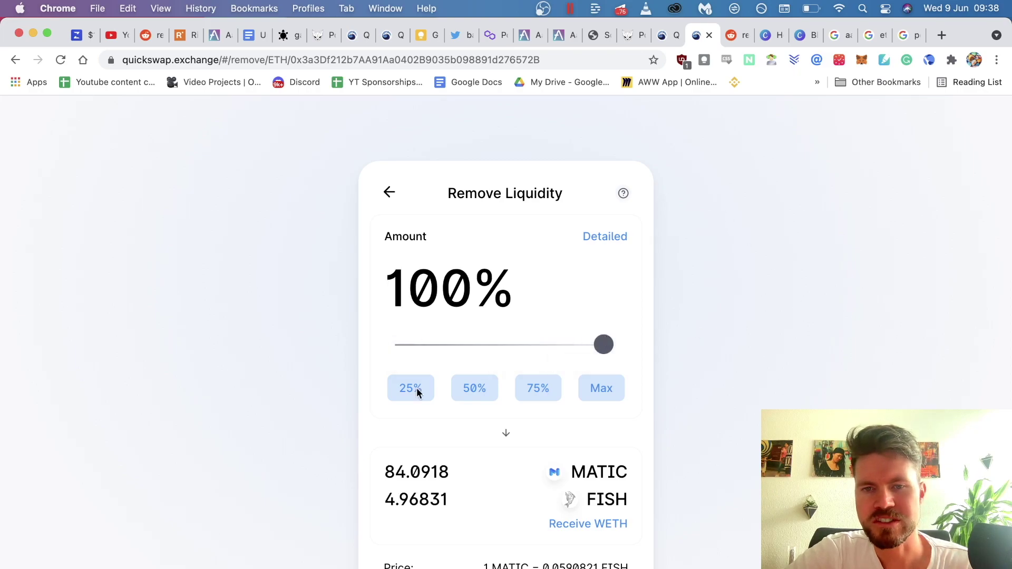
{"action": "scroll", "coordinate": [684, 238], "scroll_direction": "down", "scroll_amount": 2}
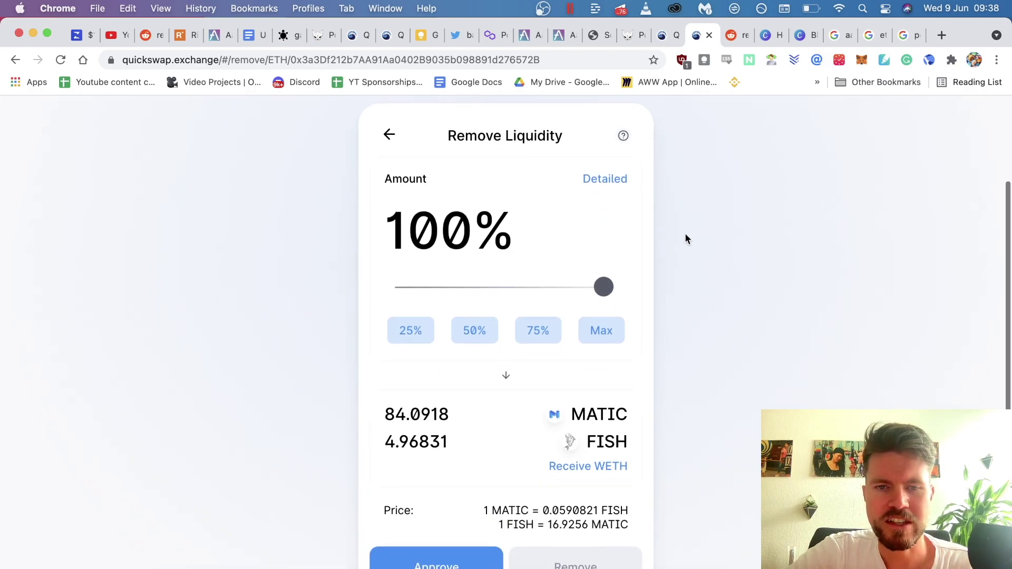
{"action": "left_click", "coordinate": [433, 560]}
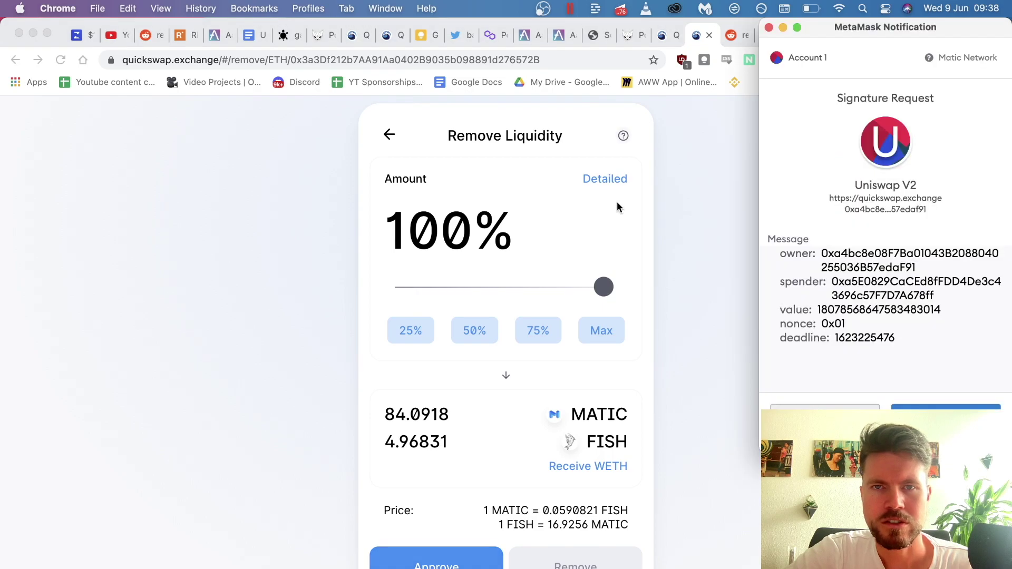
{"action": "left_click", "coordinate": [946, 413]}
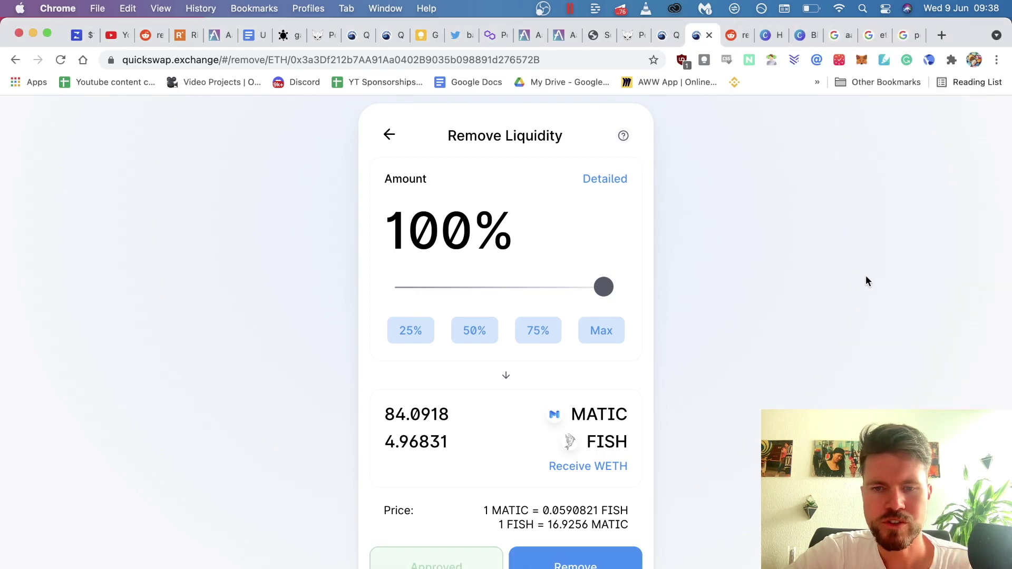
Confirm removing all liquidity for about 84.09 MATIC and 4.97 FISH in MetaMask
{"action": "scroll", "coordinate": [843, 242], "scroll_direction": "down", "scroll_amount": 2}
{"action": "left_click", "coordinate": [533, 530]}
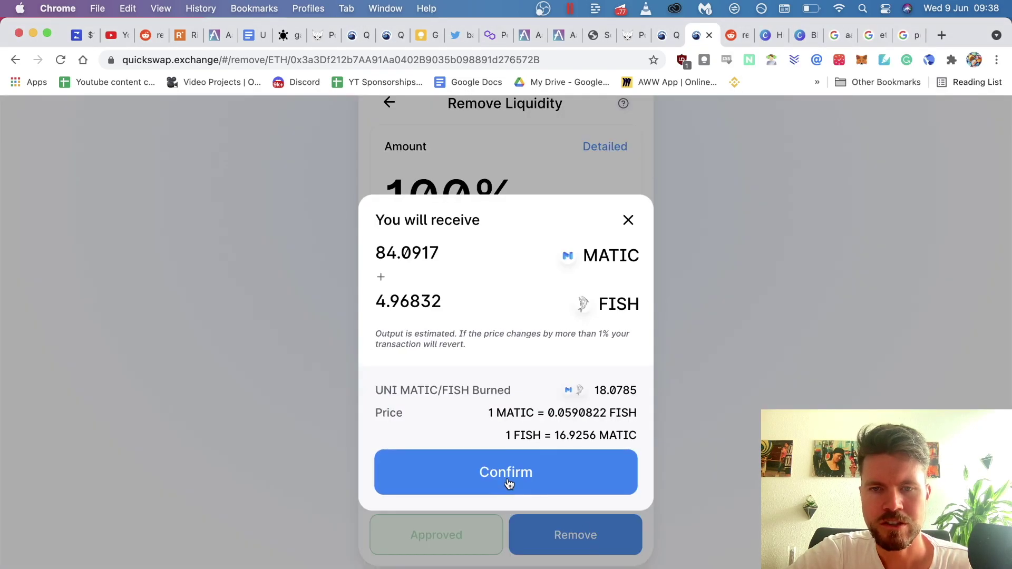
{"action": "left_click", "coordinate": [508, 483]}
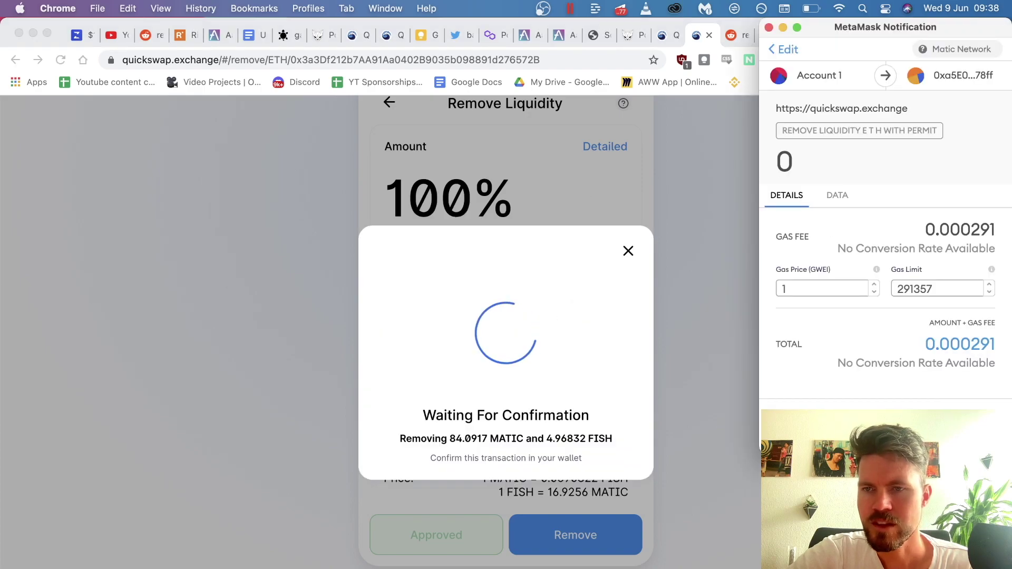
{"action": "left_click", "coordinate": [949, 543]}
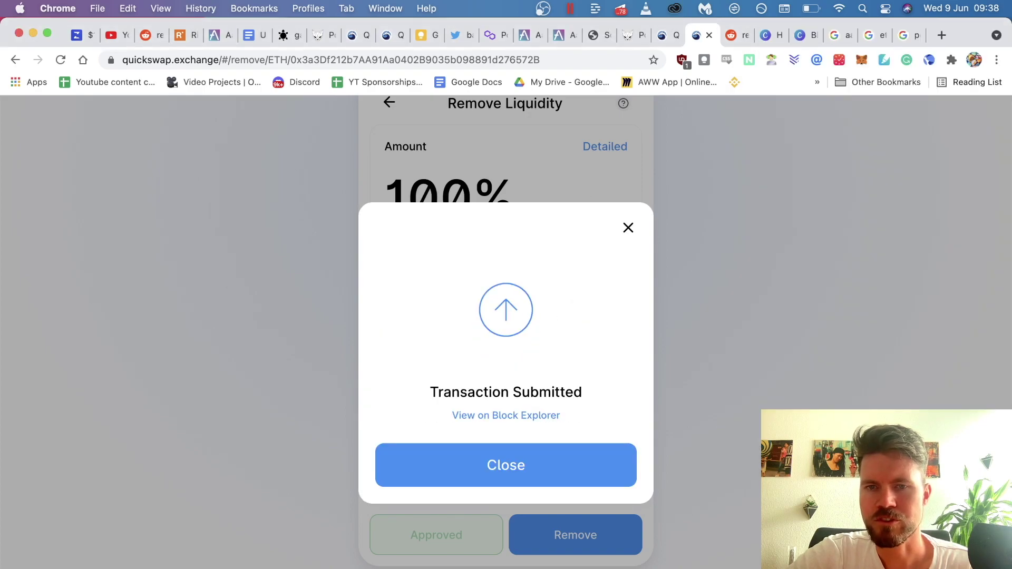
{"action": "left_click", "coordinate": [535, 466]}
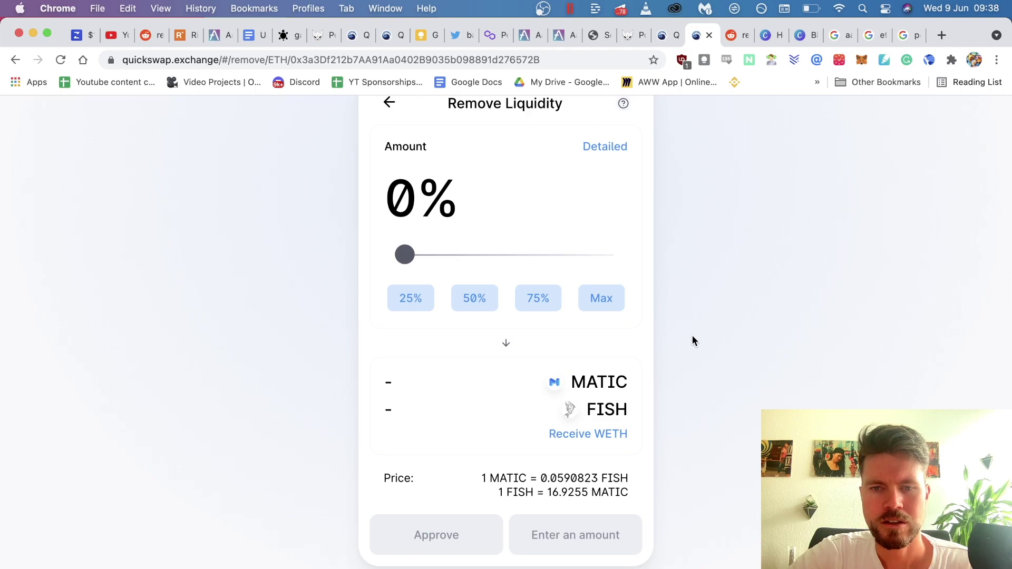
{"action": "scroll", "coordinate": [692, 340], "scroll_direction": "down", "scroll_amount": 3}
Scroll to the top to see the completed removal and the 86.84 MATIC balance
{"action": "scroll", "coordinate": [692, 340], "scroll_direction": "up", "scroll_amount": 2}
{"action": "scroll", "coordinate": [692, 340], "scroll_direction": "up", "scroll_amount": 1}
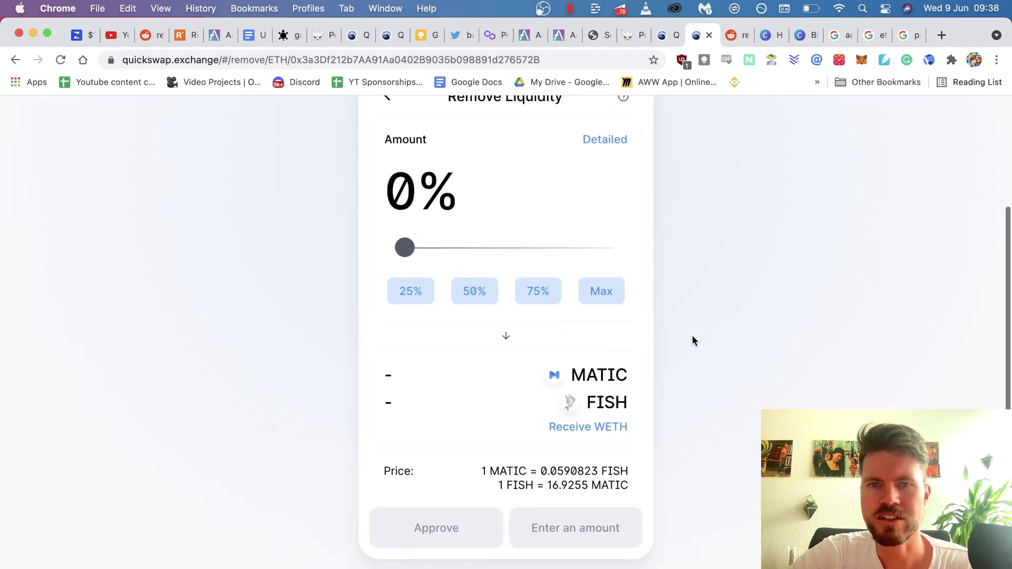
{"action": "scroll", "coordinate": [808, 192], "scroll_direction": "up", "scroll_amount": 5}
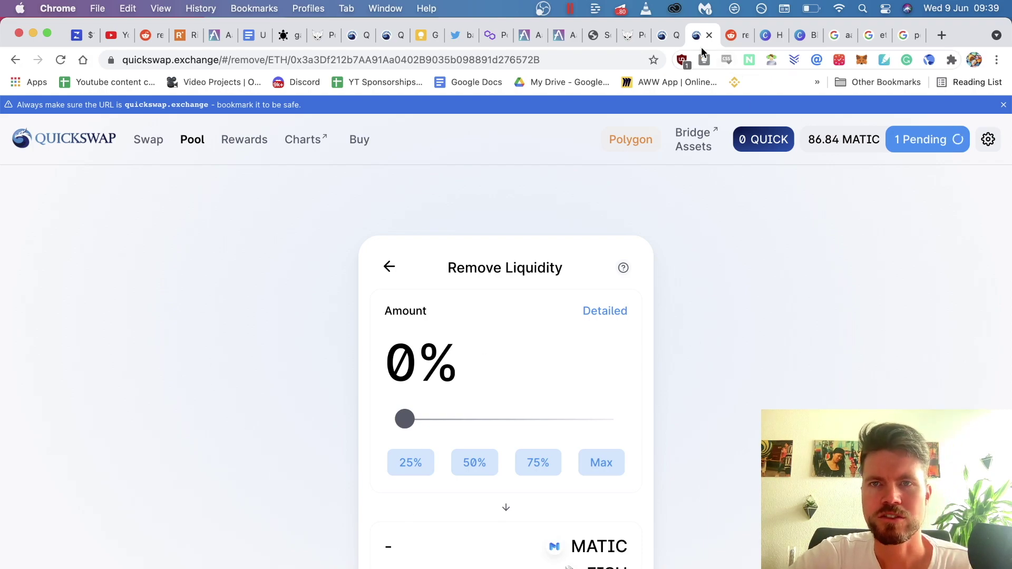
Swap the entire 4.96977 FISH balance for about 83.86 MATIC, confirming in MetaMask
{"action": "left_click", "coordinate": [668, 35]}
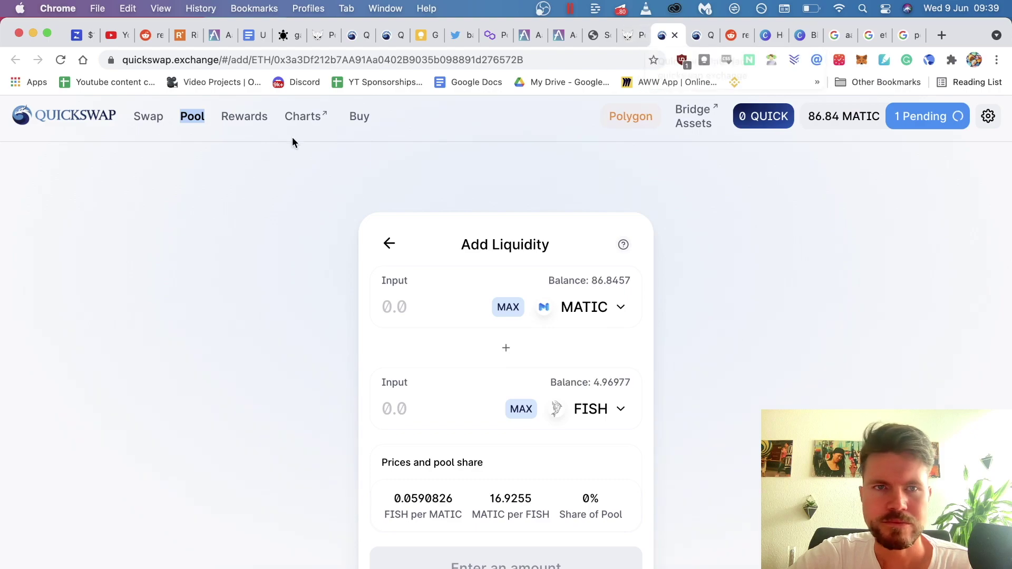
{"action": "left_click", "coordinate": [150, 118]}
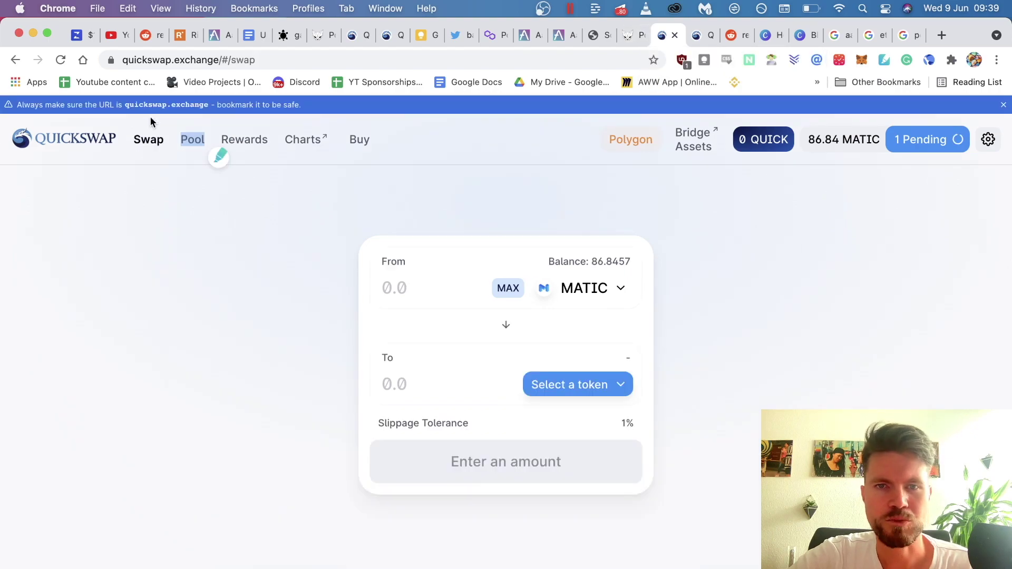
{"action": "left_click", "coordinate": [580, 287]}
{"action": "left_click", "coordinate": [403, 327]}
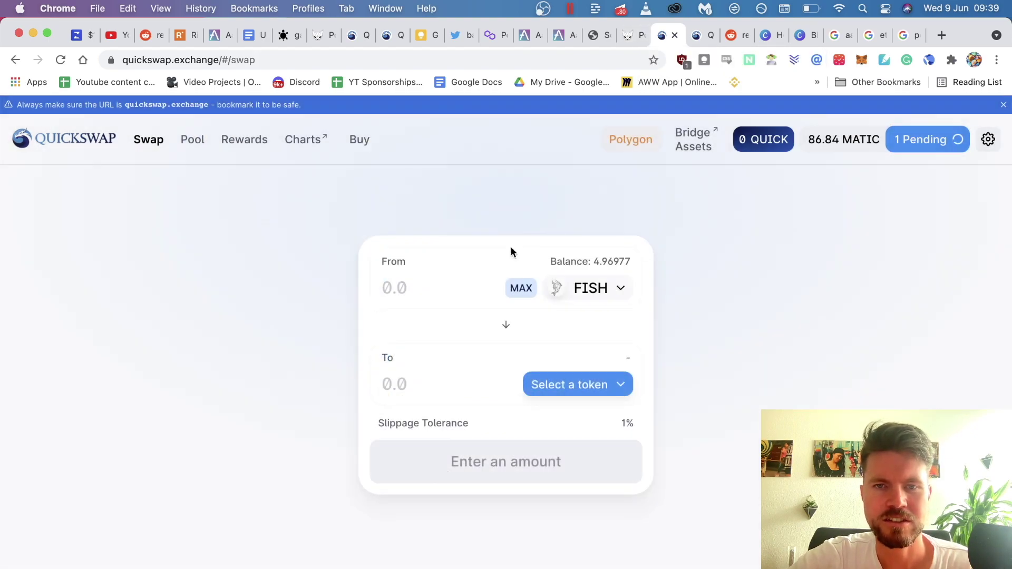
{"action": "left_click", "coordinate": [616, 390]}
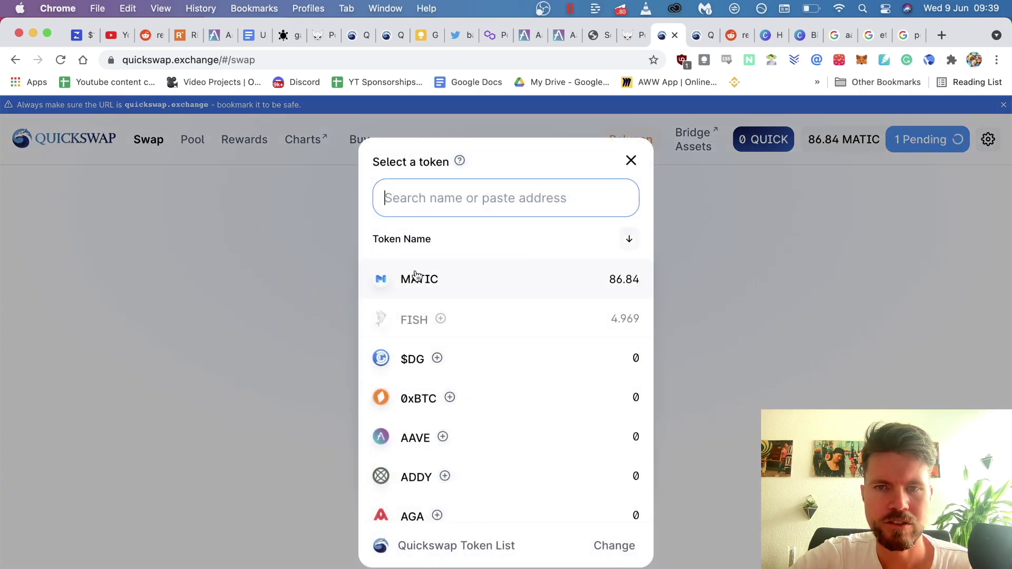
{"action": "left_click", "coordinate": [415, 275]}
{"action": "left_click", "coordinate": [521, 288]}
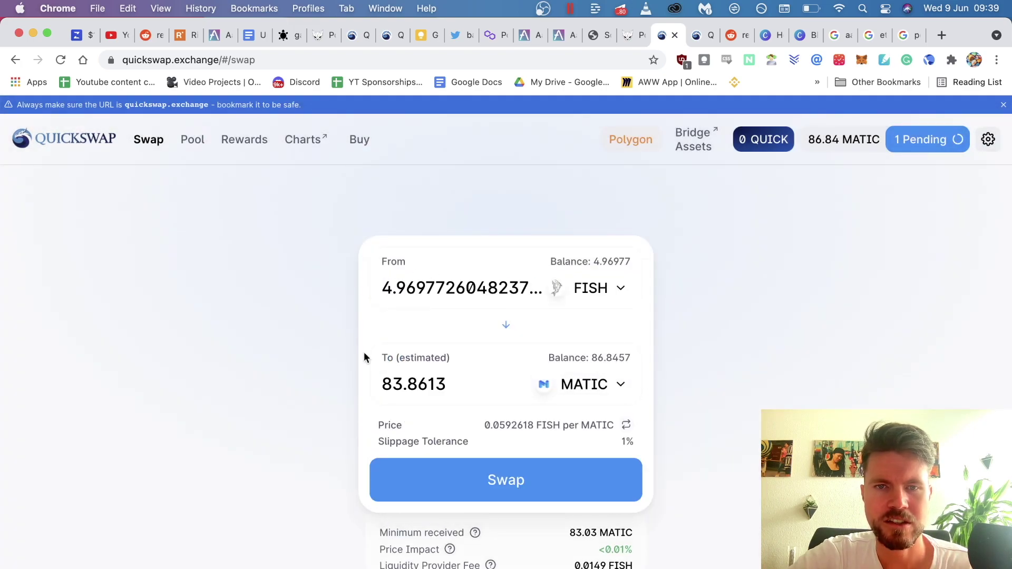
{"action": "left_click", "coordinate": [510, 487]}
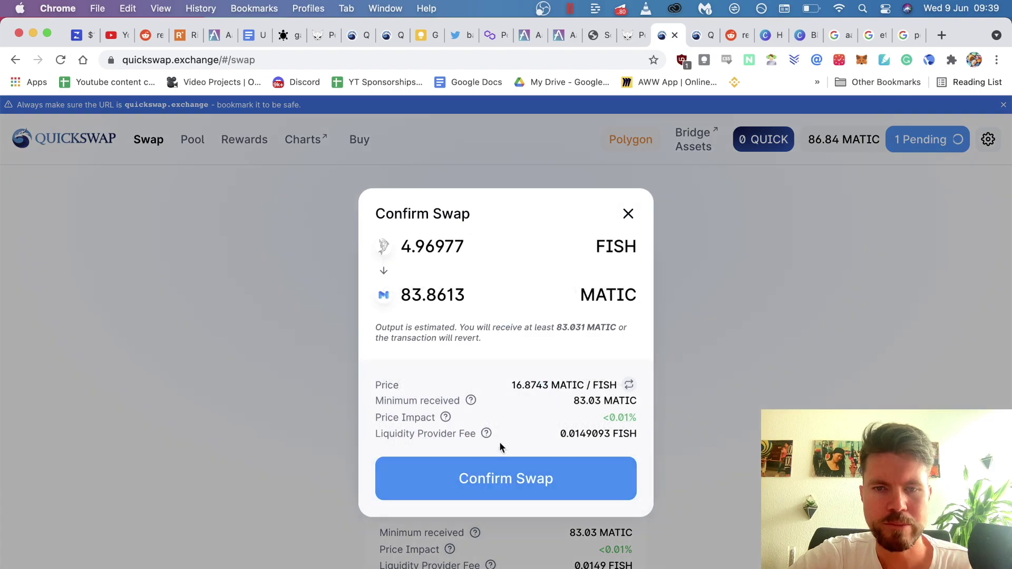
{"action": "left_click", "coordinate": [511, 478]}
{"action": "left_click", "coordinate": [627, 251]}
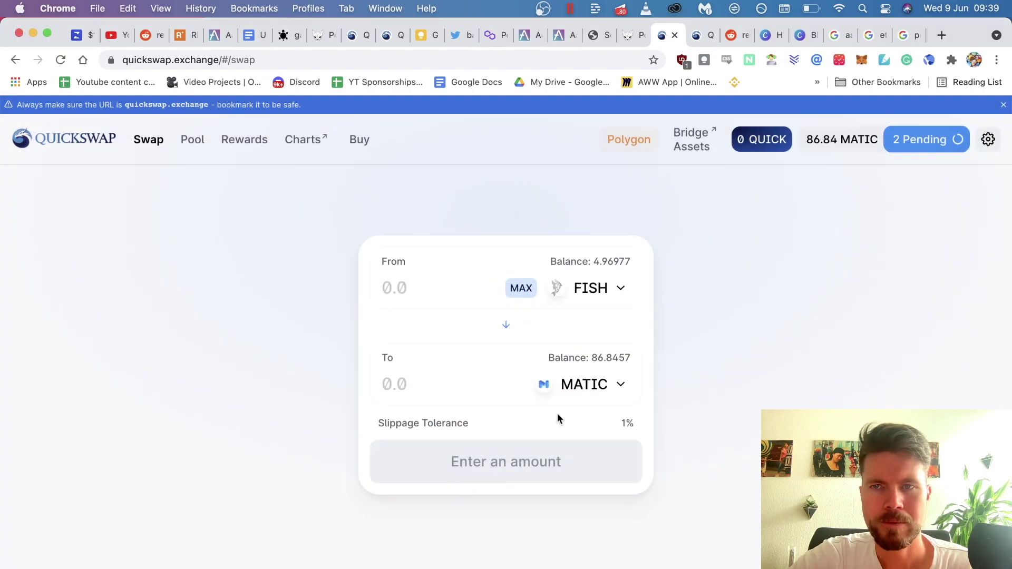